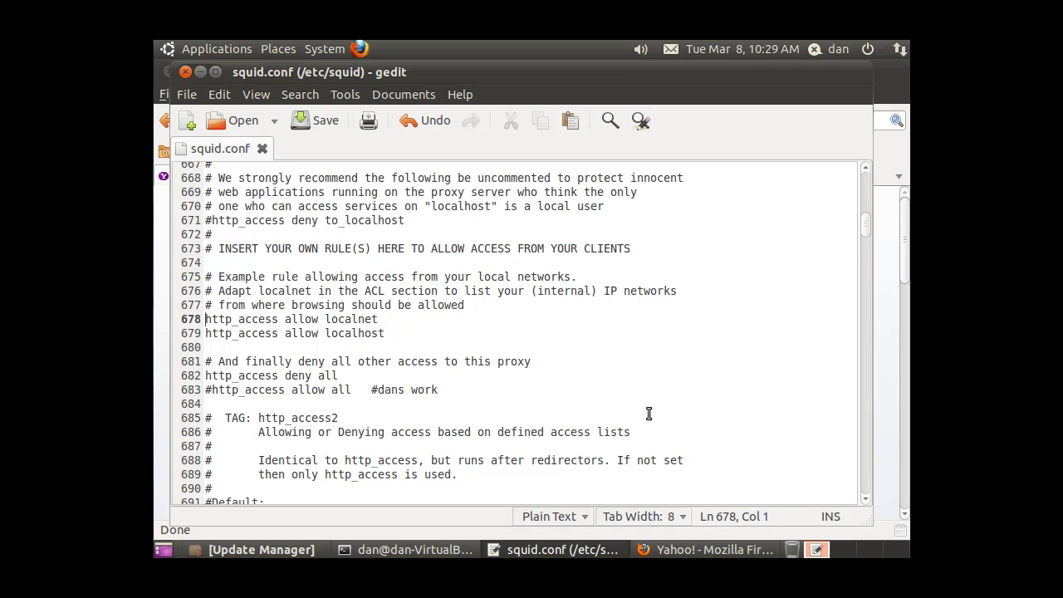
- Scroll squid.conf up to the acl Safe_ports and CONNECT lines near line 630
click(865, 171)
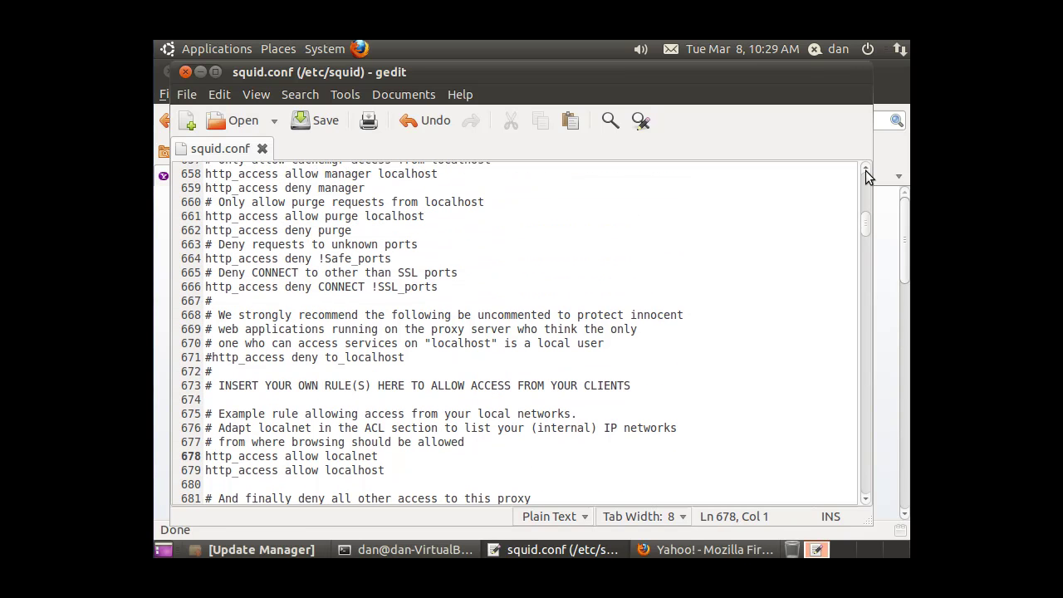
click(865, 171)
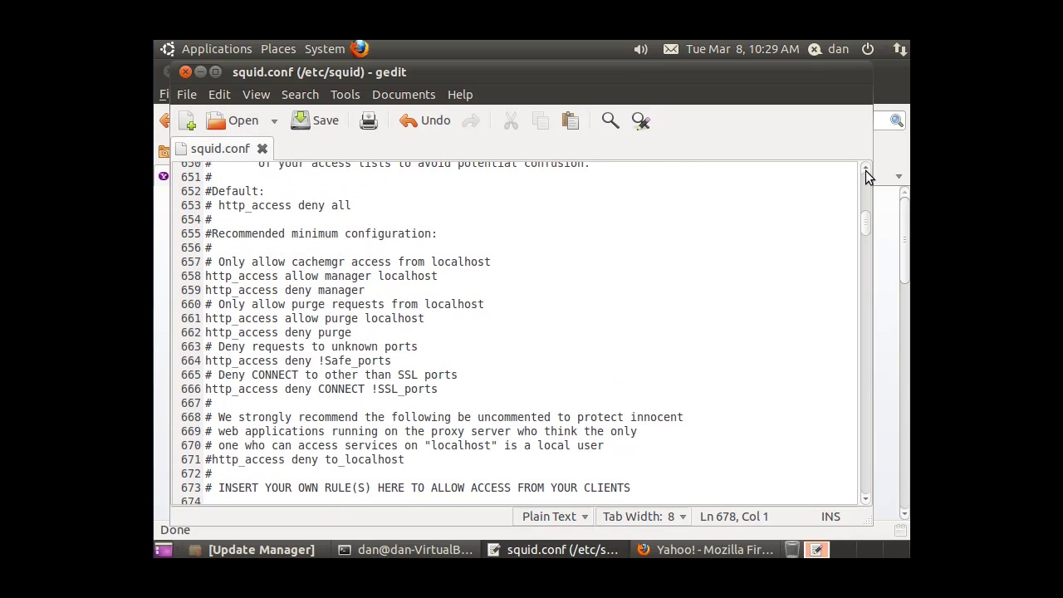
click(865, 171)
click(865, 171)
click(865, 171)
click(864, 171)
click(865, 171)
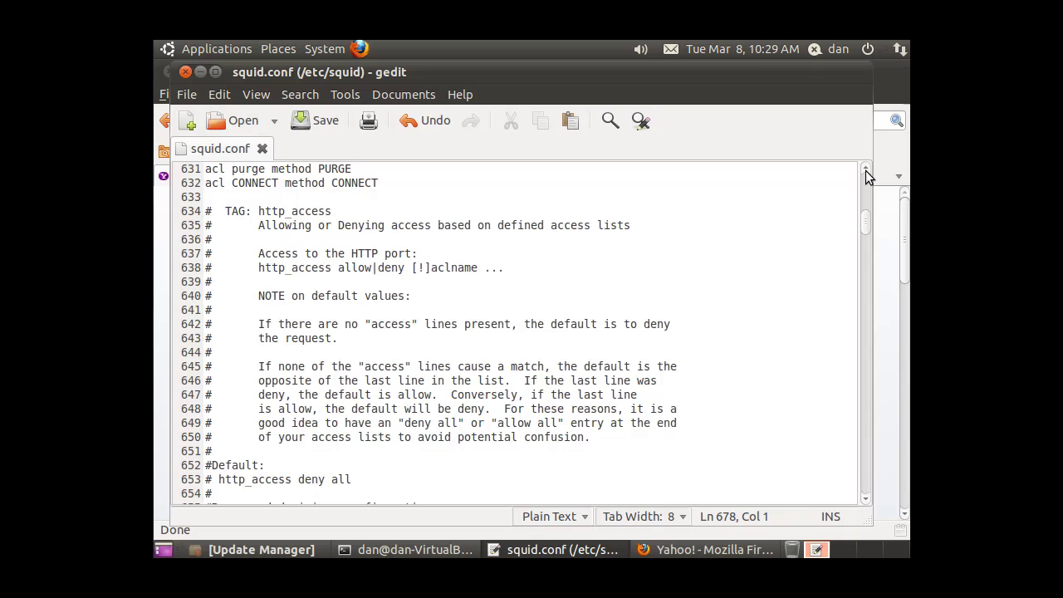
click(865, 171)
click(865, 171)
click(865, 171)
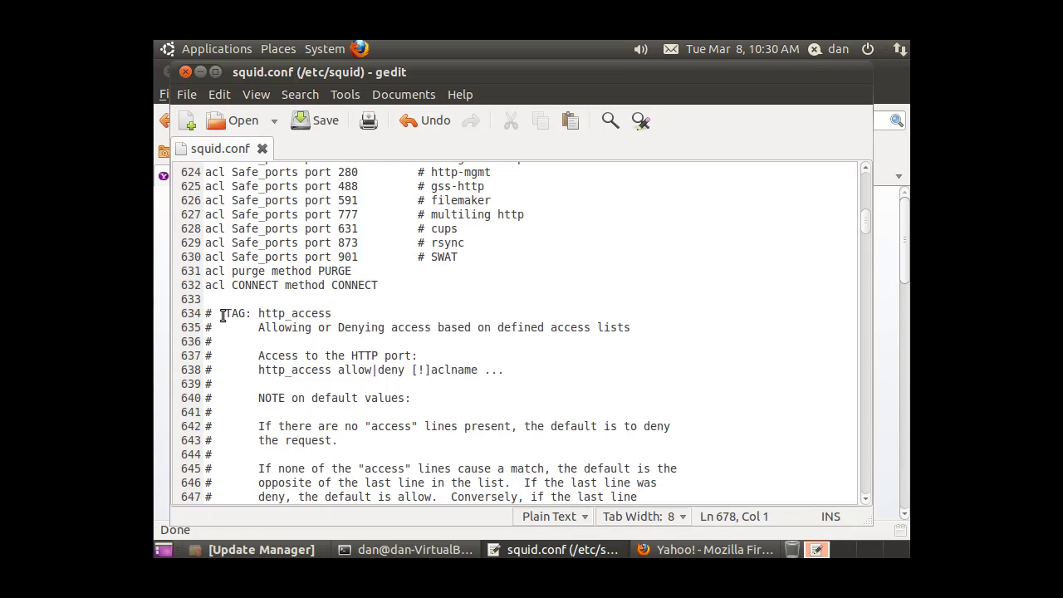
- Insert 'acl block_websites dstdomain .msn.com .espn.com' at line 634, correcting the mistyped .yahoo.com
click(207, 300)
key(Return)
key(Return)
key(Up)
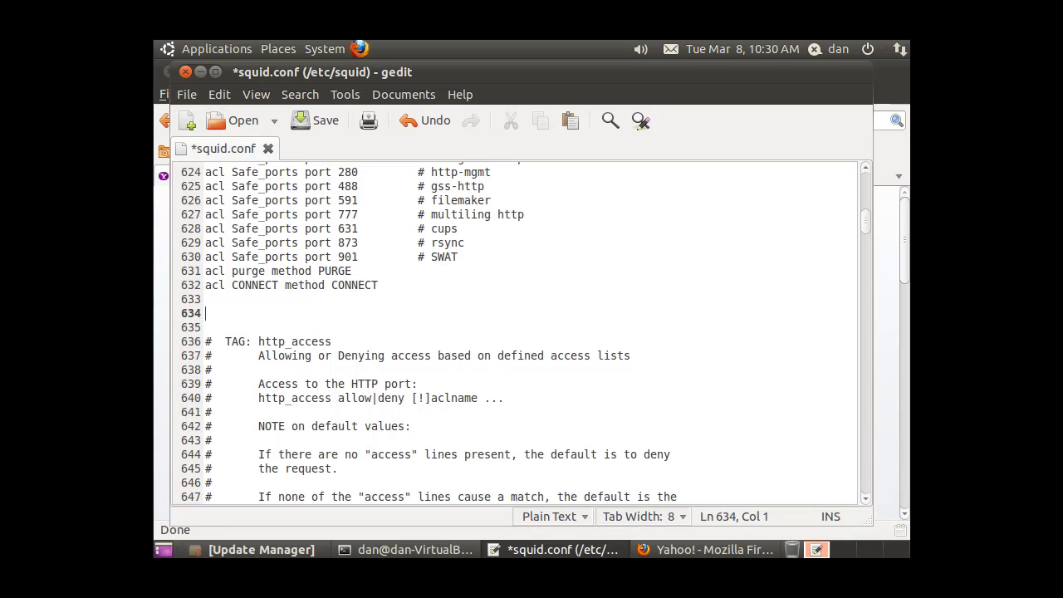
text(acl)
text(block_websites dstdomain)
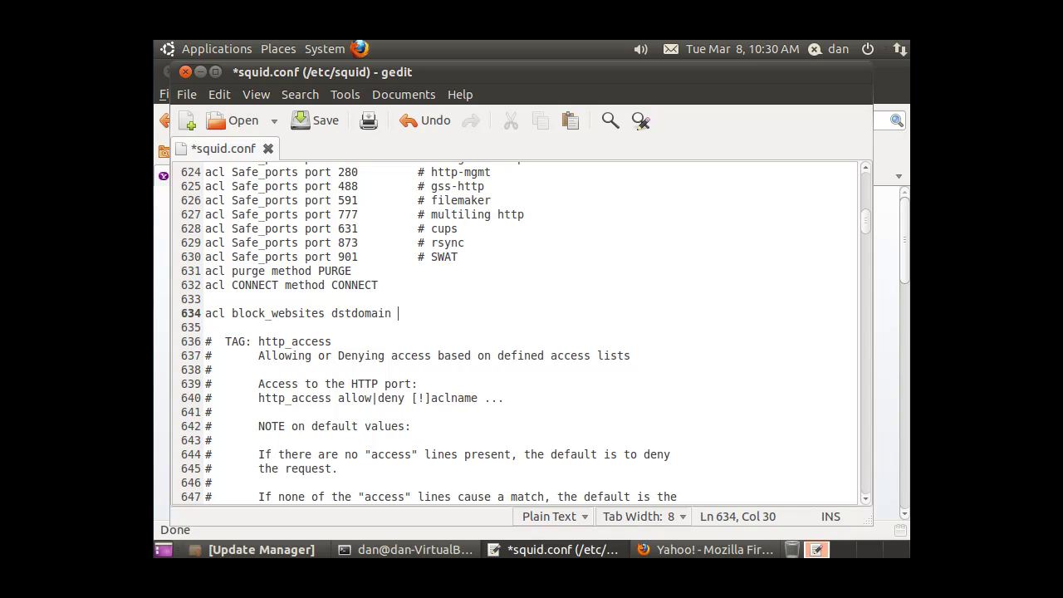
text(.msn)
text(.com)
text( .yahoo)
text(.com)
key(BackSpace)
key(BackSpace)
key(BackSpace)
key(BackSpace)
key(BackSpace)
key(BackSpace)
key(BackSpace)
key(BackSpace)
key(BackSpace)
text(espn.com)
key(Return)
- Write 'http_access deny blockwebsites' on line 635 under the new ACL and save squid.conf
text(h)
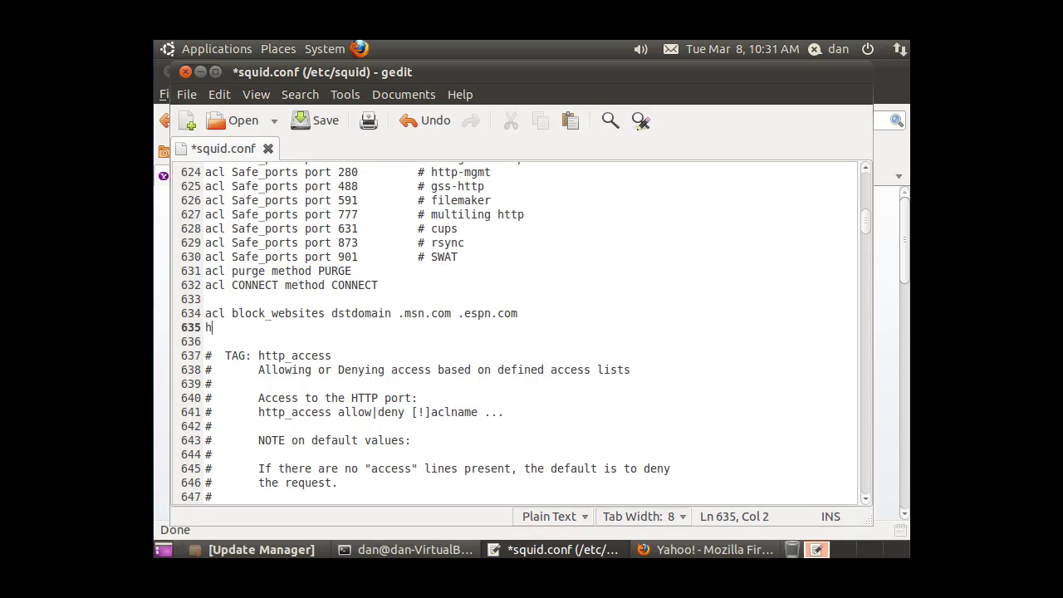
text(ttp_access deny)
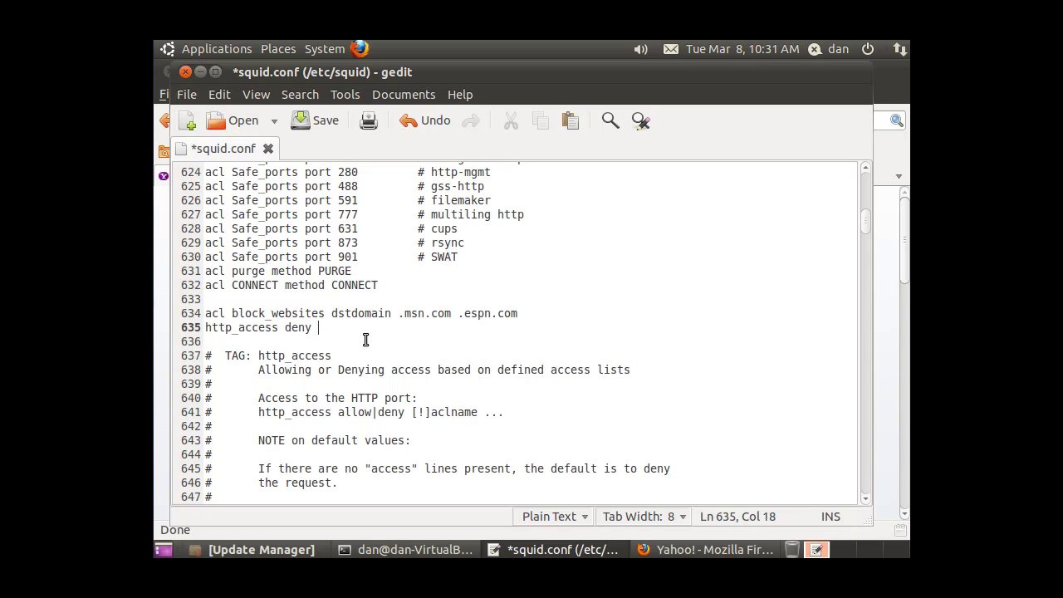
drag(232, 312, 320, 313)
click(320, 327)
text(blockwebsites)
click(372, 368)
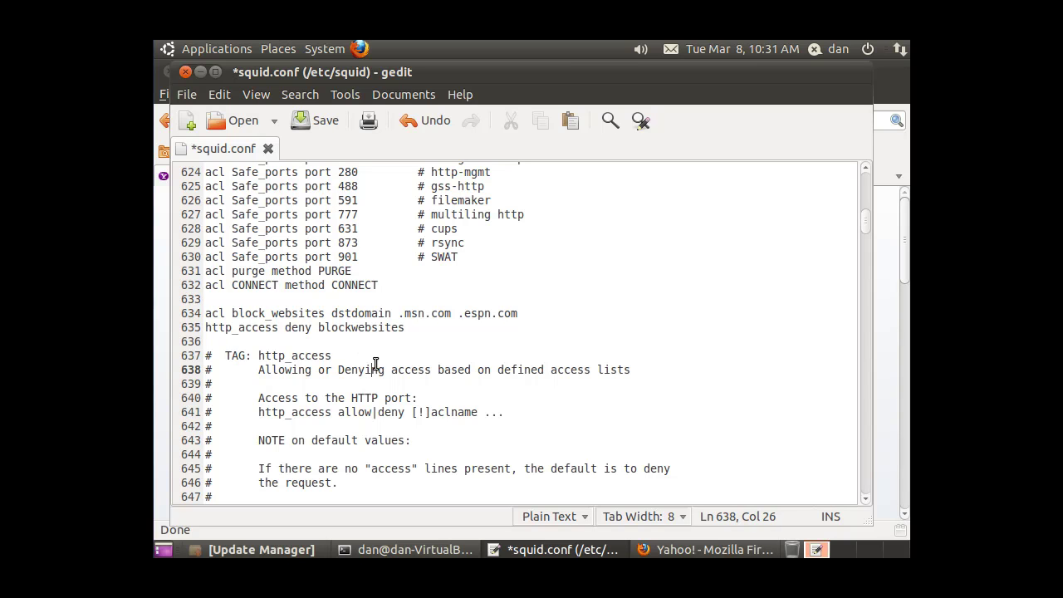
click(183, 95)
click(213, 163)
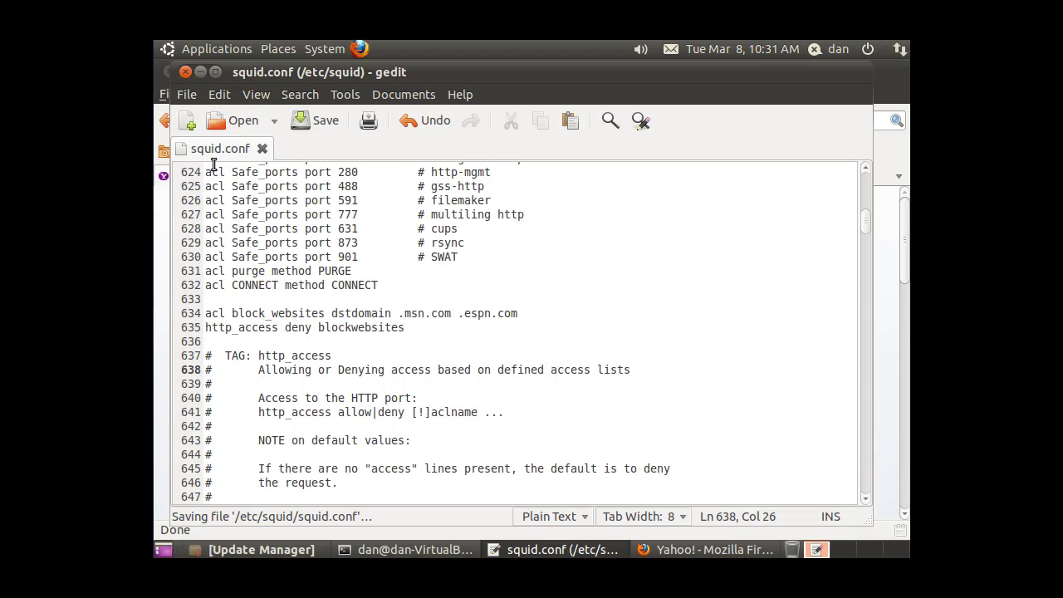
- Minimize gedit, reload the Yahoo page in Firefox, then switch to the terminal
click(202, 72)
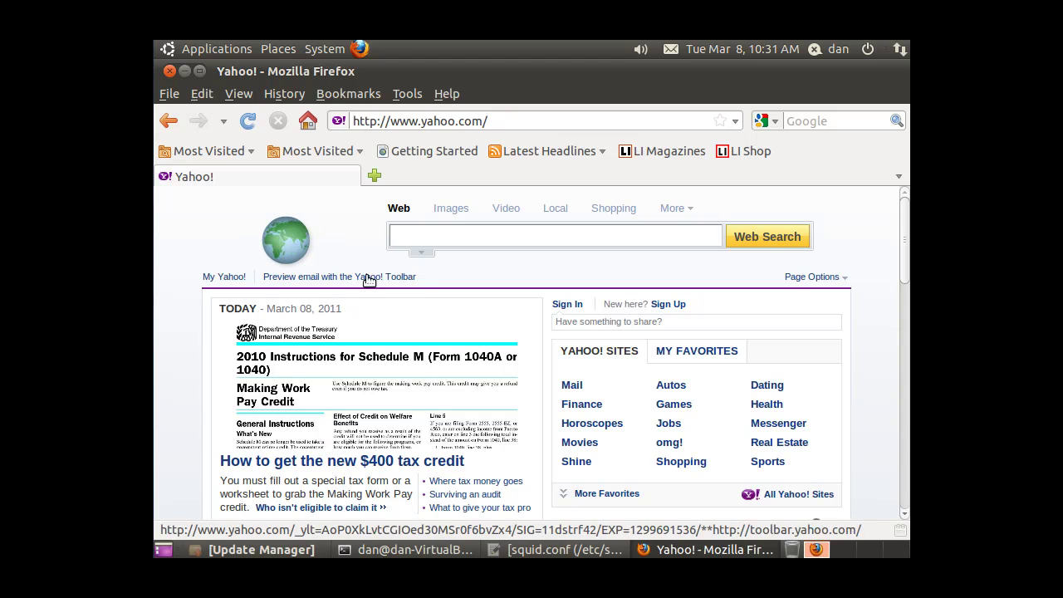
click(247, 122)
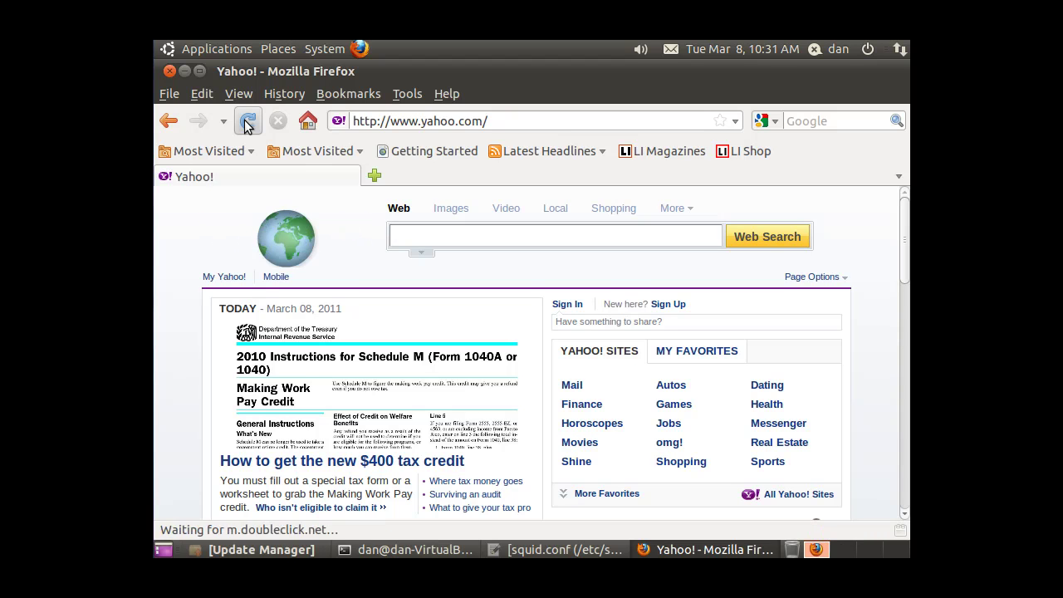
click(413, 545)
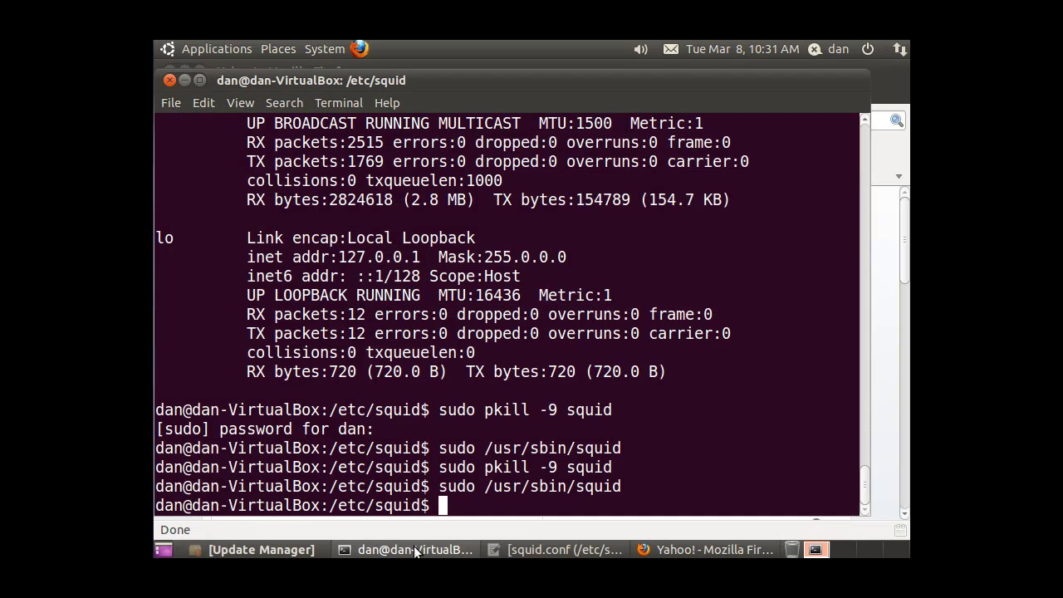
- Rerun 'sudo pkill -9 squid' and 'sudo /usr/sbin/squid', hit the undefined 'blockwebsites' ACL error, return to squid.conf
key(Up)
key(Up)
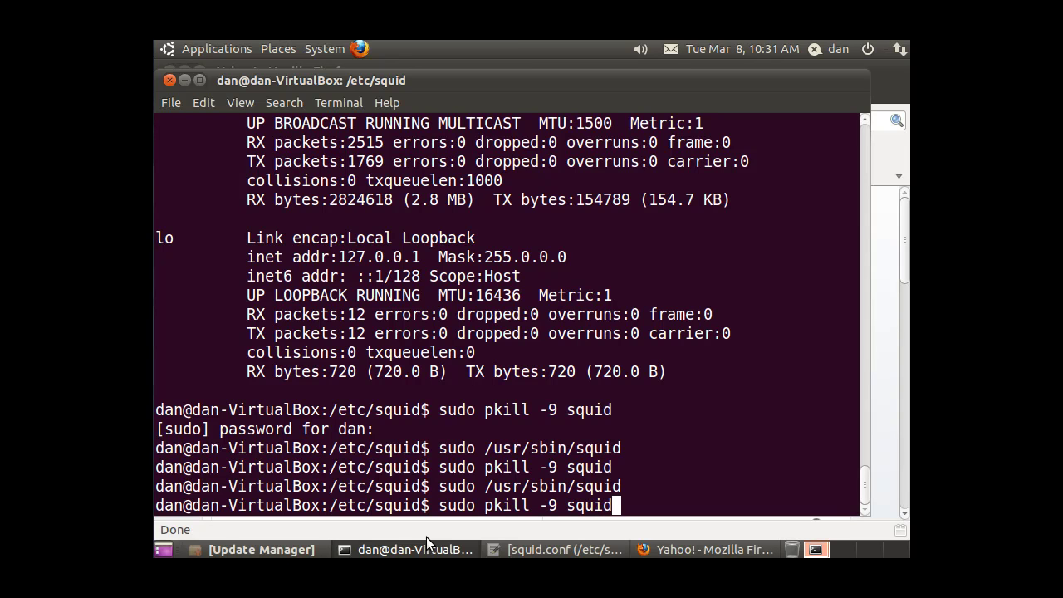
key(Return)
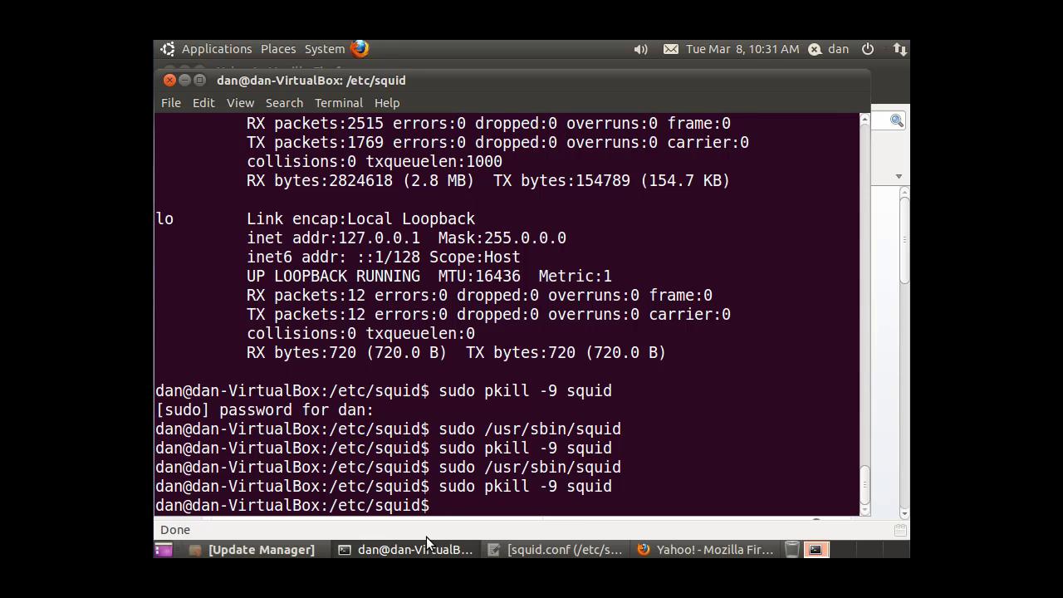
key(Up)
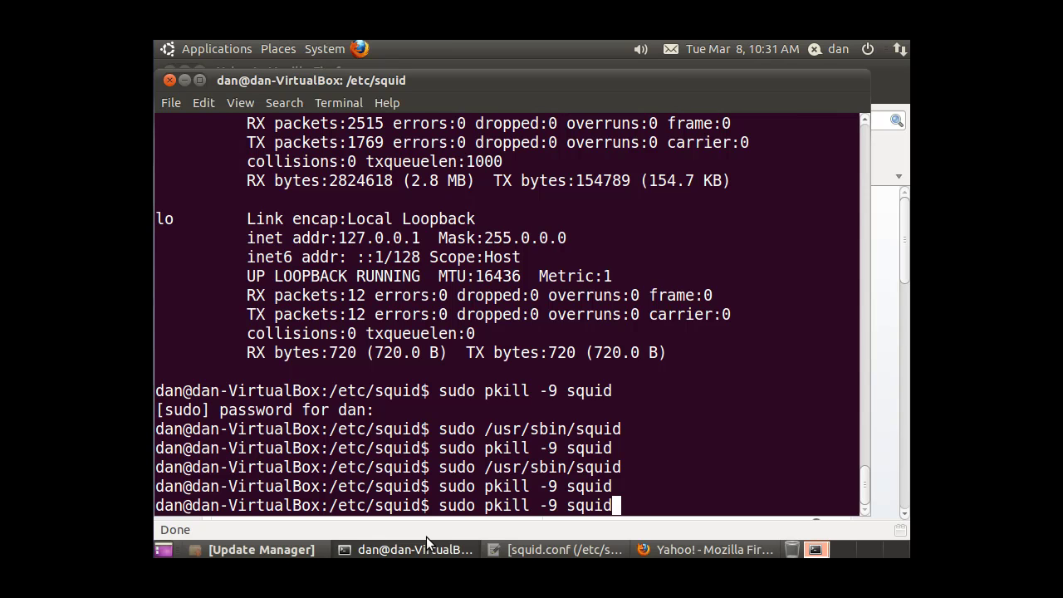
key(Up)
key(Return)
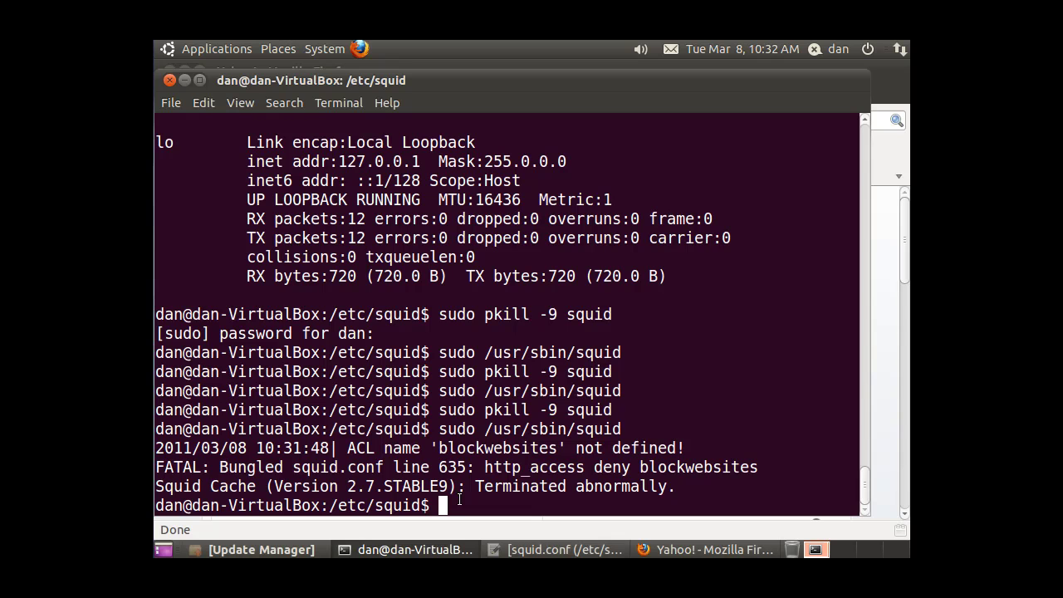
click(550, 550)
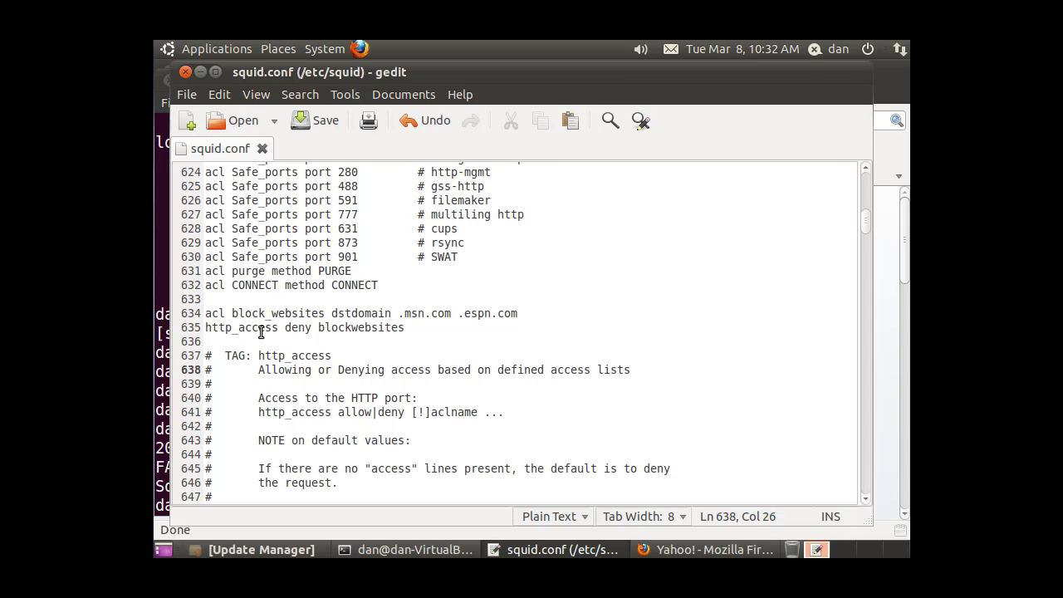
- Correct line 635 to 'http_access deny block_websites' and save squid.conf
click(352, 327)
text(_)
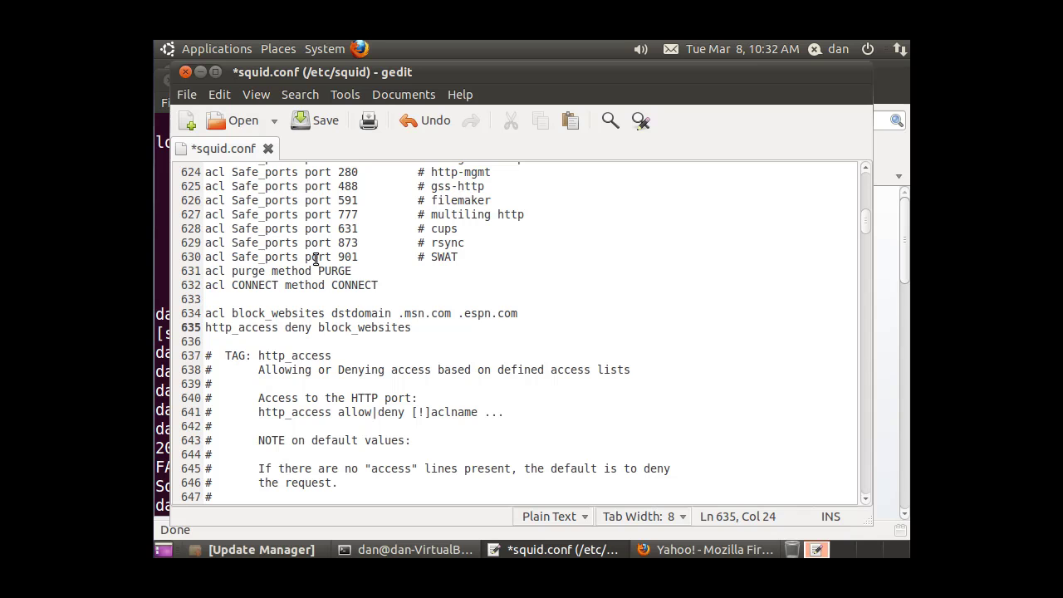
click(186, 94)
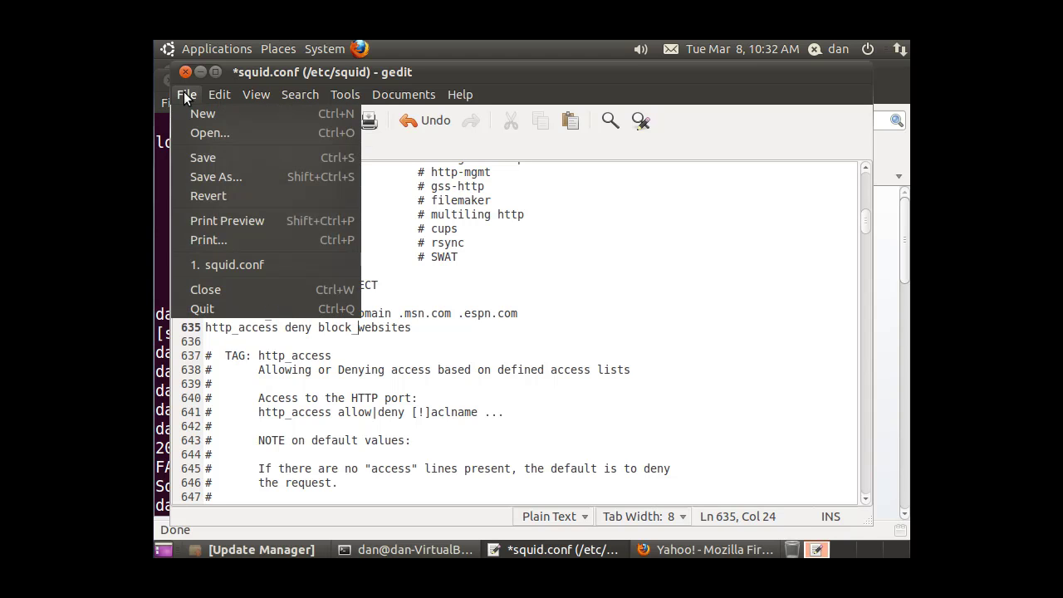
click(214, 156)
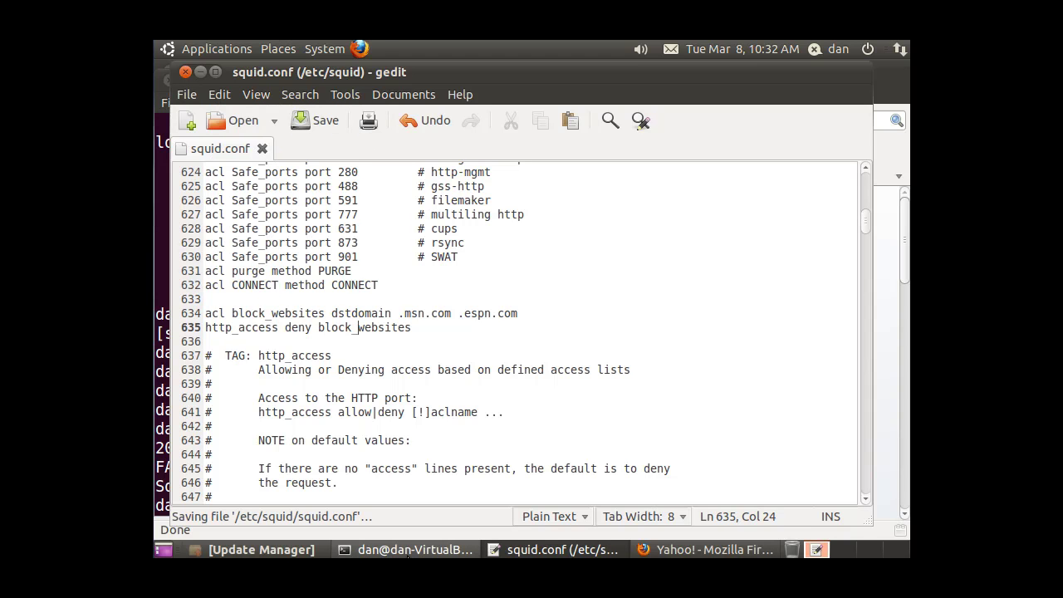
- Restart squid in the terminal with 'sudo /usr/sbin/squid'
click(407, 549)
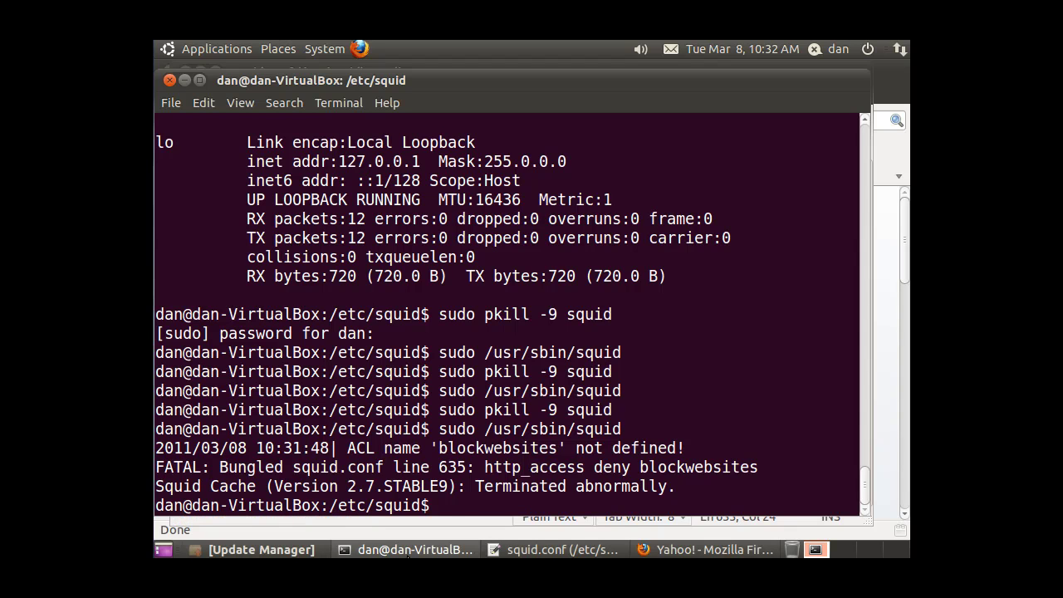
key(Up)
key(Return)
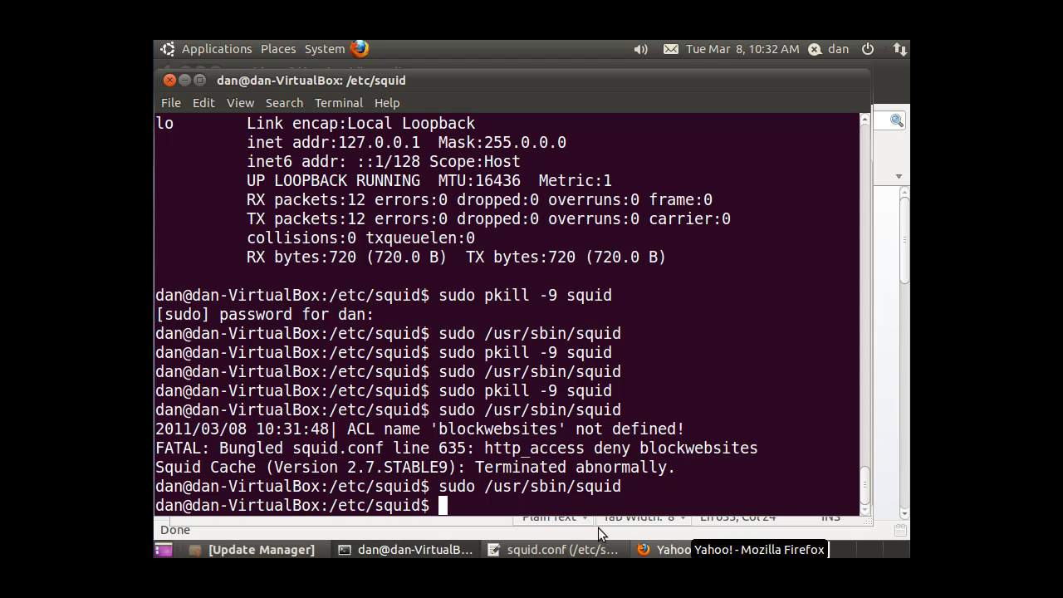
click(706, 550)
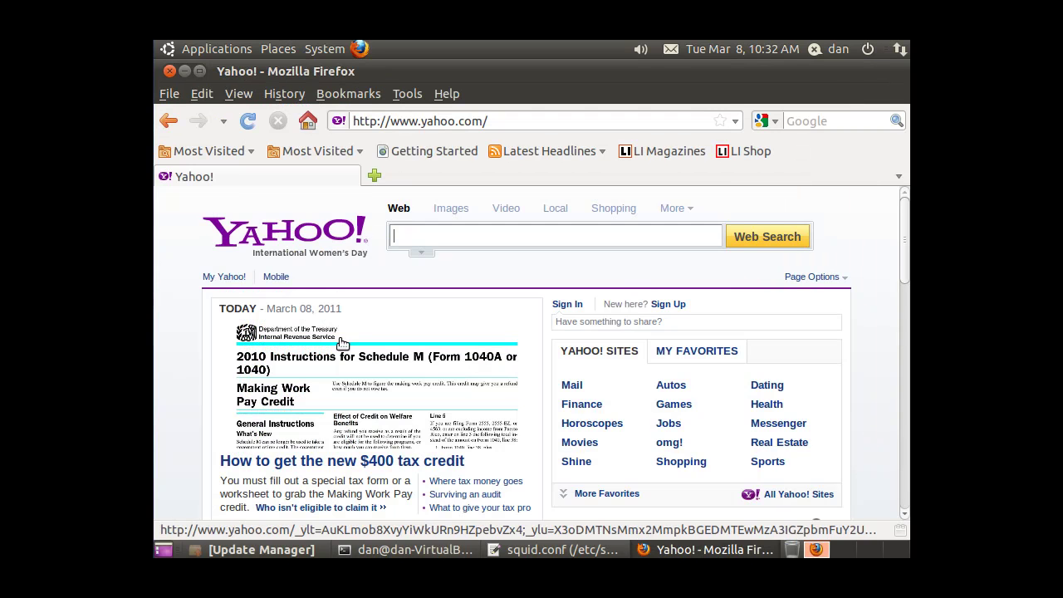
click(248, 122)
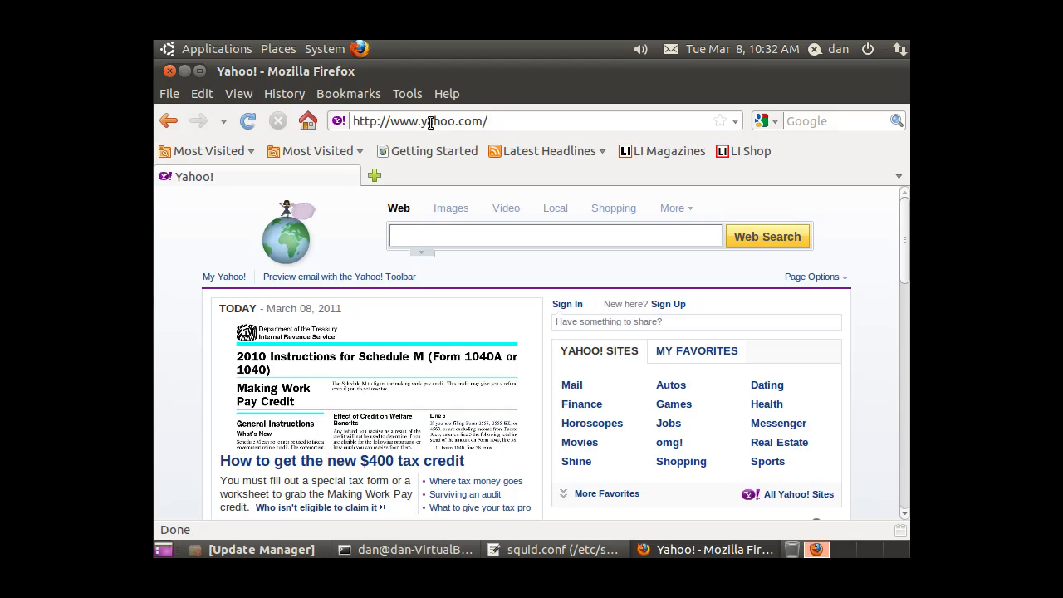
click(488, 121)
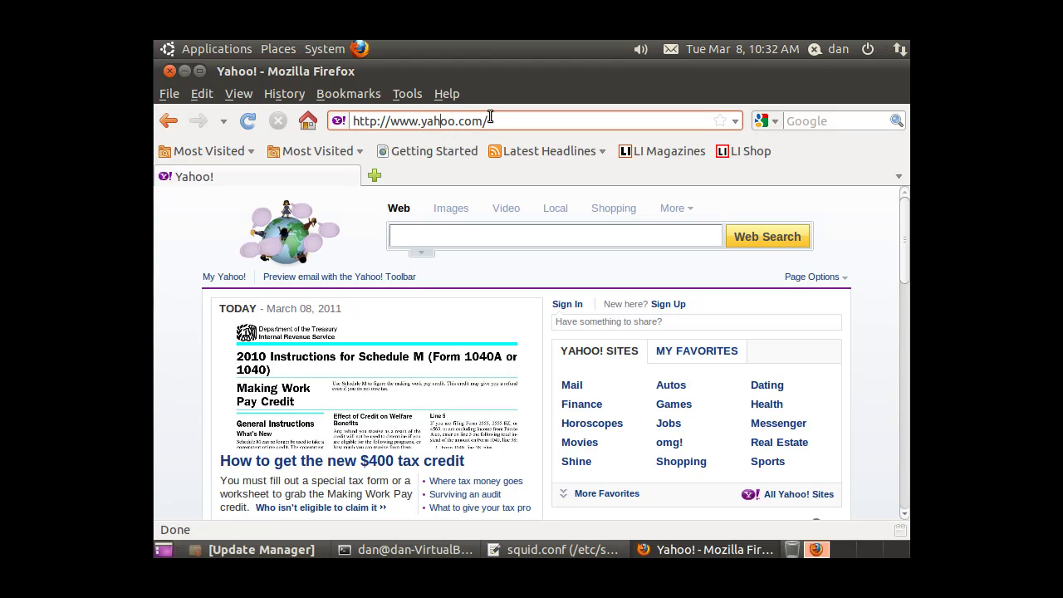
key(BackSpace)
key(BackSpace)
key(BackSpace)
key(BackSpace)
key(BackSpace)
key(BackSpace)
key(BackSpace)
key(BackSpace)
key(BackSpace)
key(BackSpace)
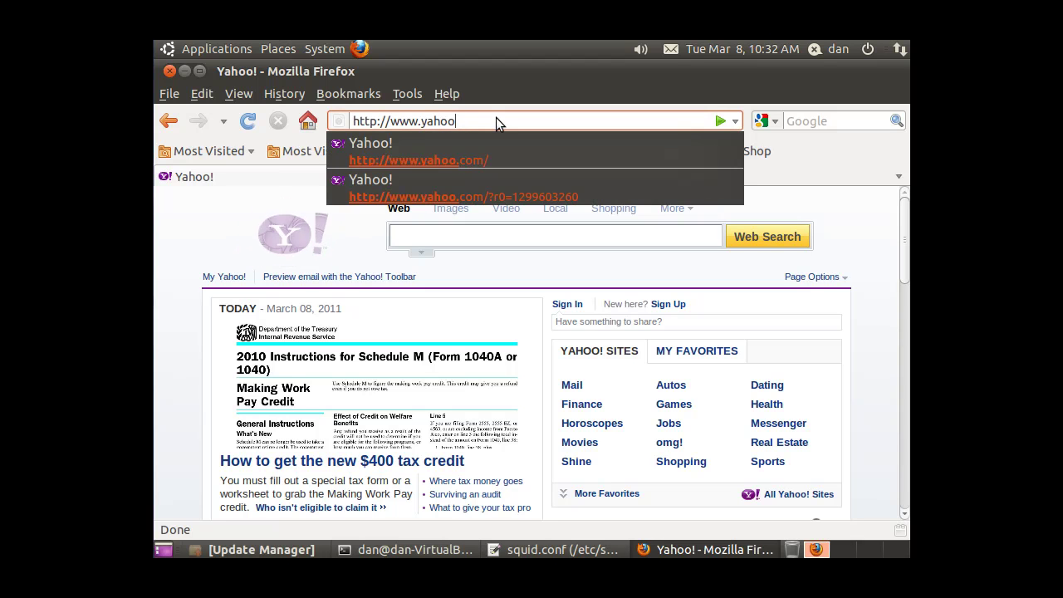
text(espn.com)
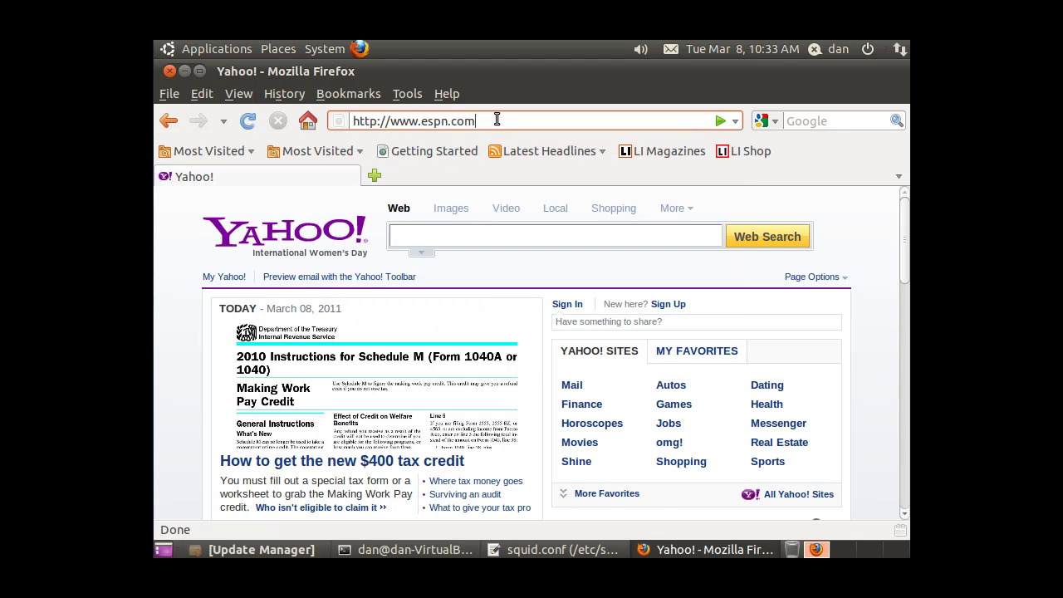
key(Return)
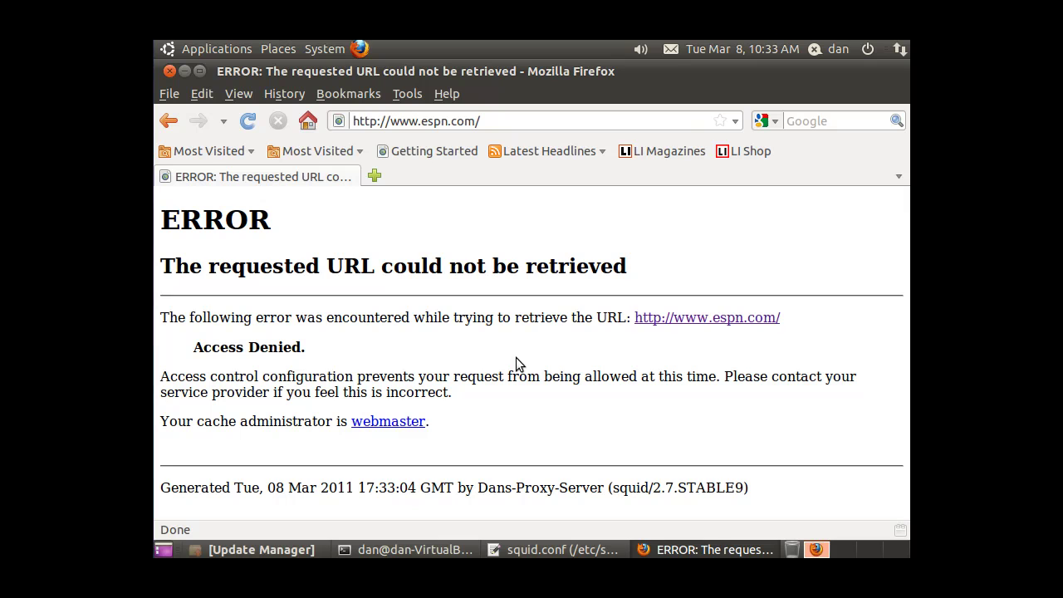
click(445, 121)
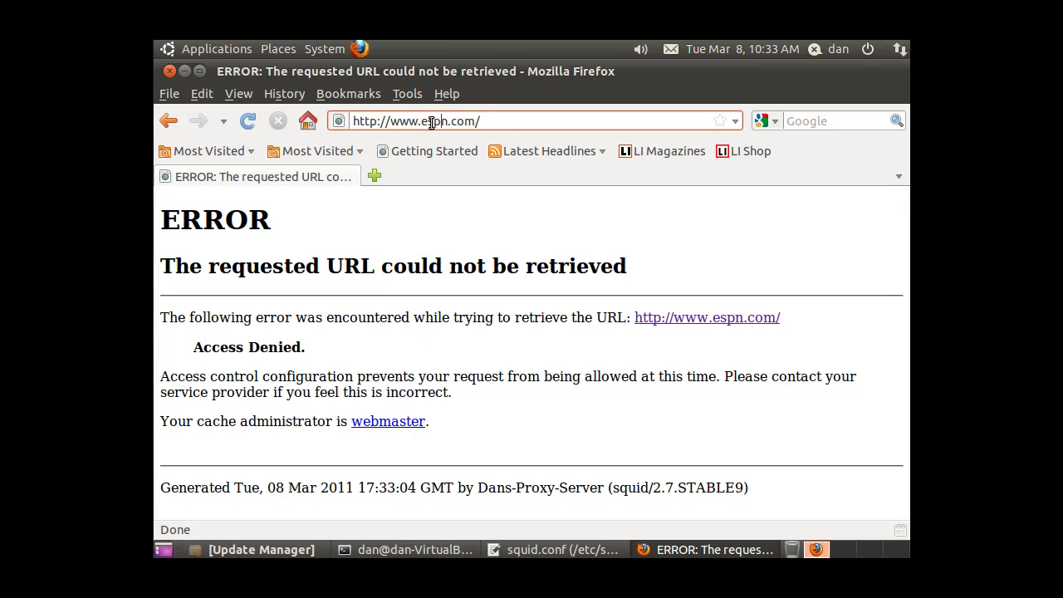
drag(422, 121, 445, 120)
text(msn)
key(Return)
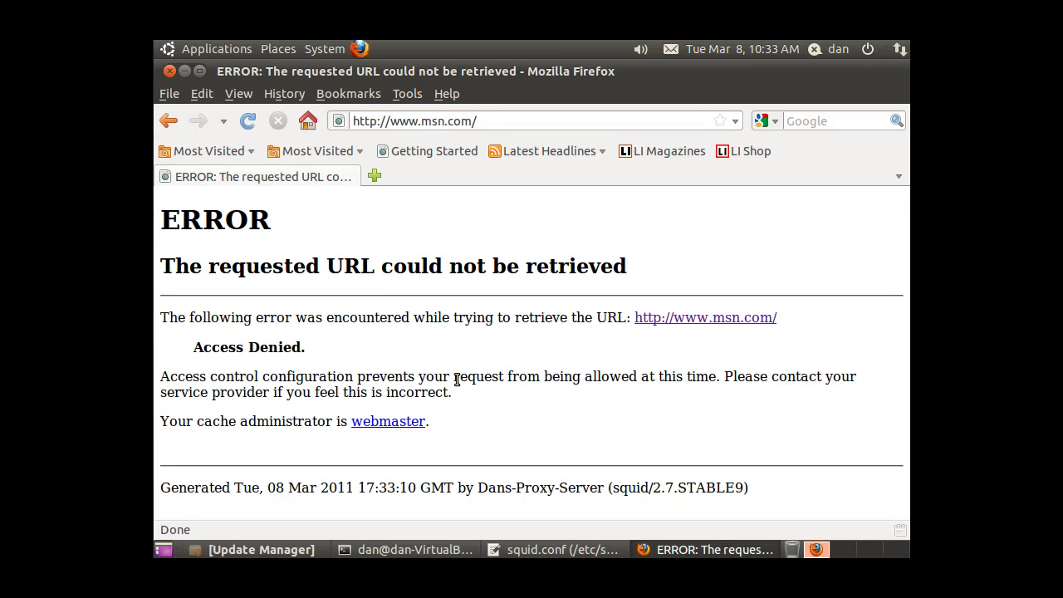
click(440, 121)
drag(422, 121, 437, 121)
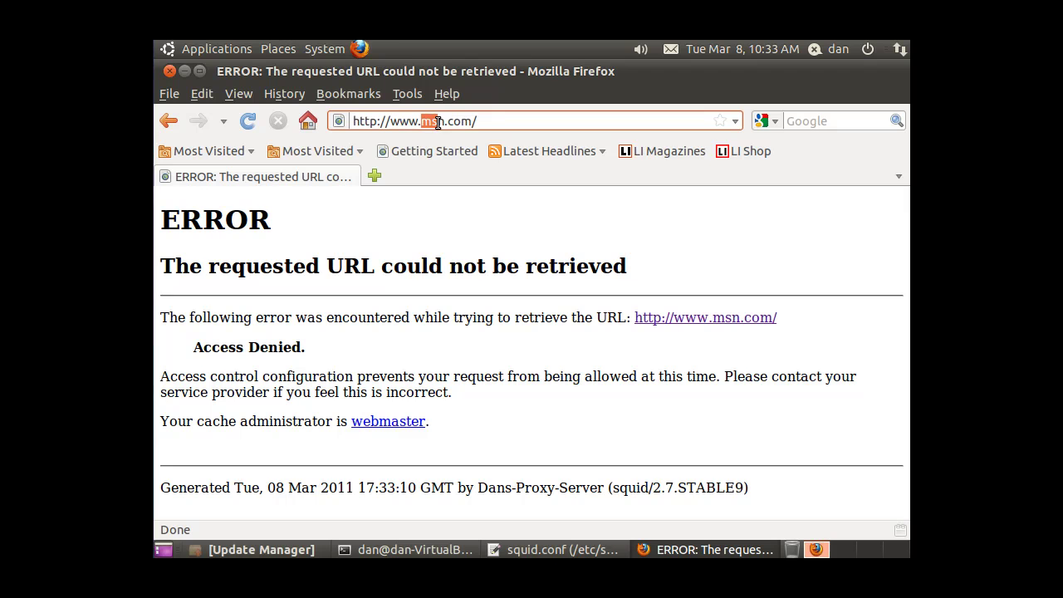
text(google)
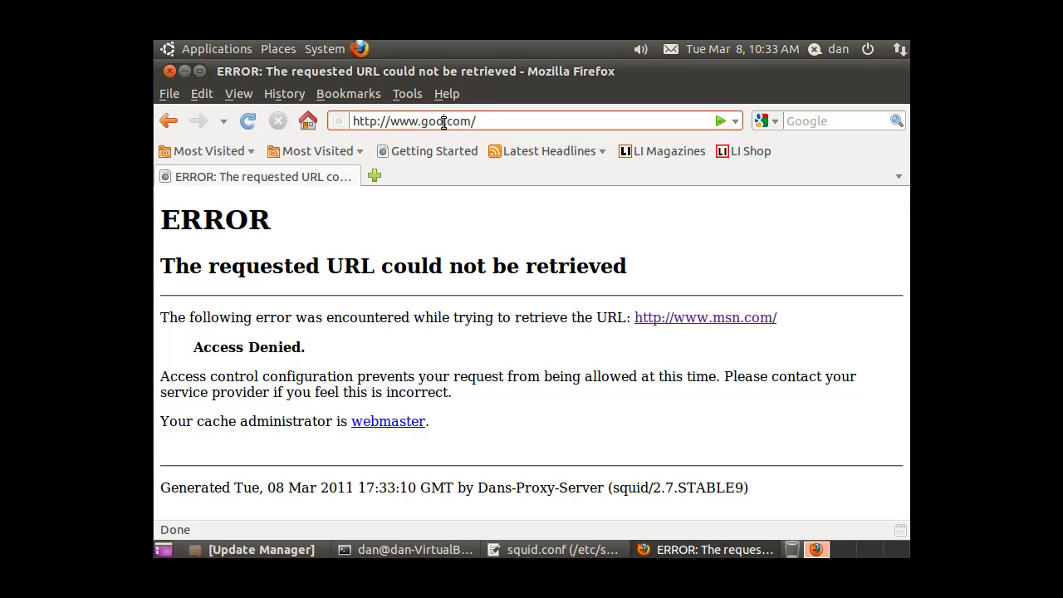
key(Return)
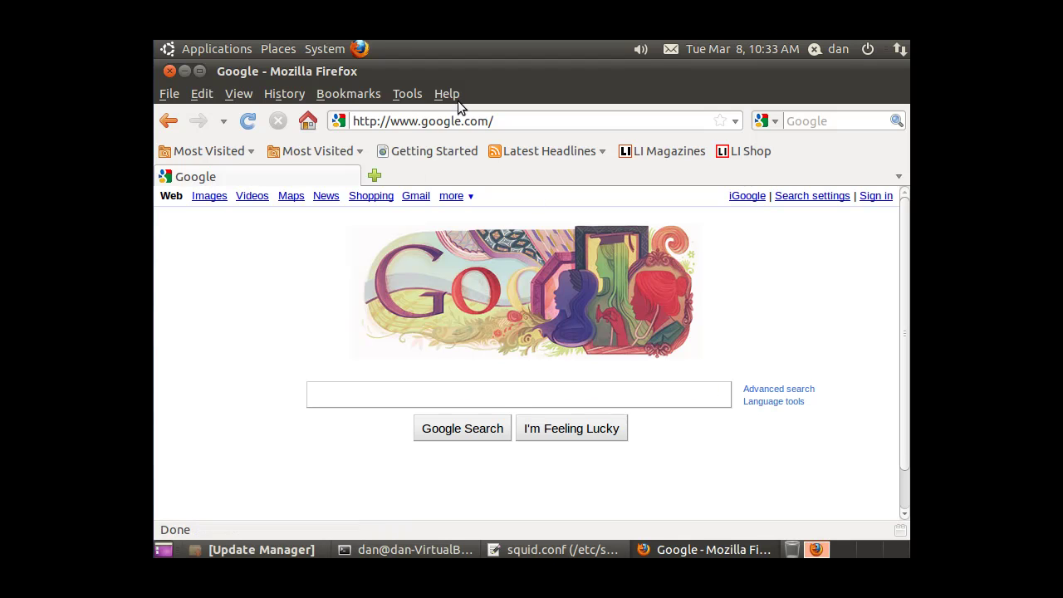
click(421, 122)
drag(421, 121, 463, 121)
text(yahoo)
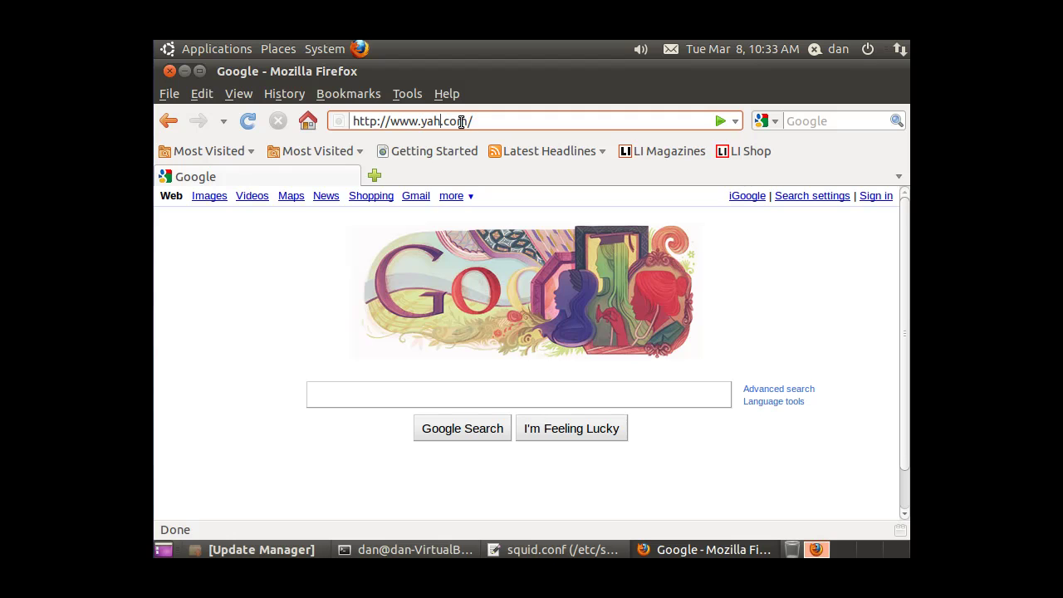
key(Return)
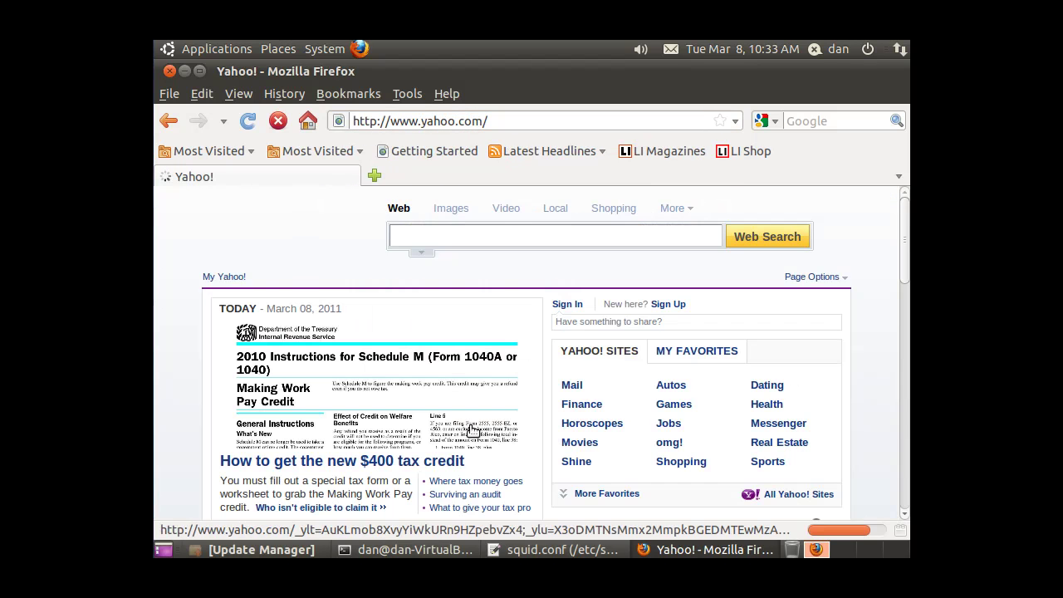
click(555, 549)
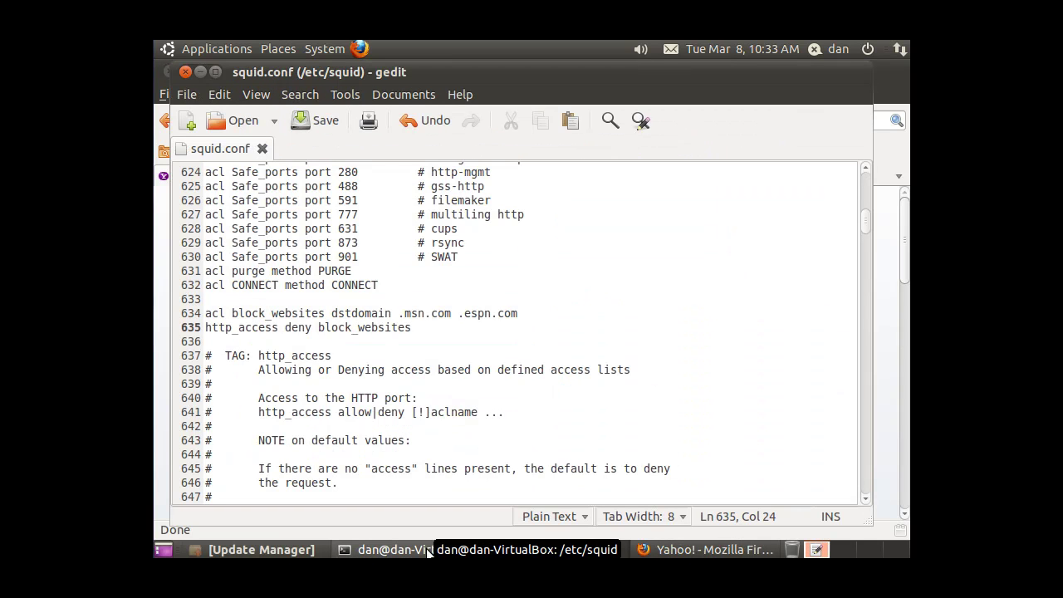